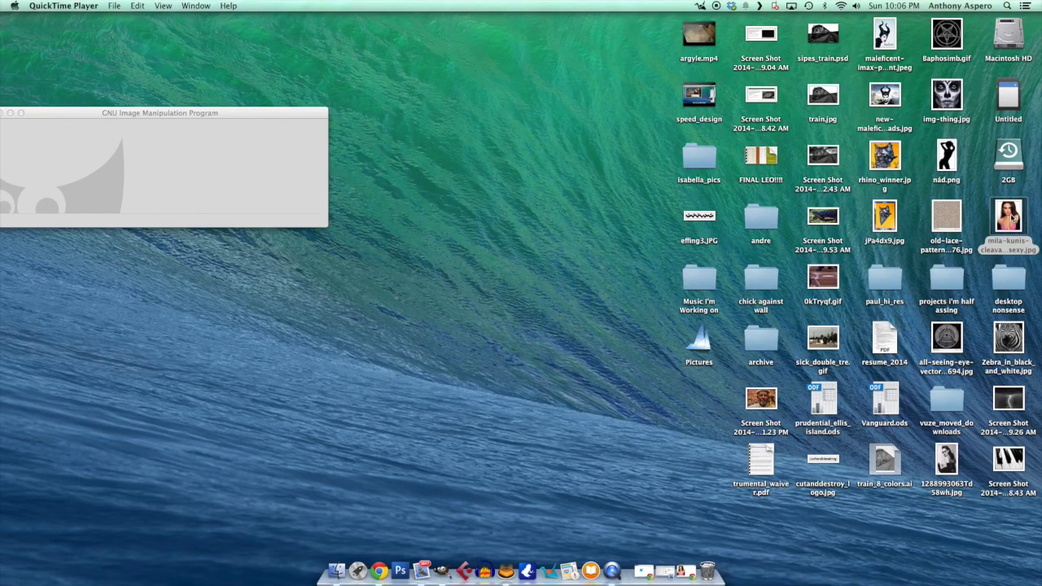
Open the portrait photo in GIMP and centre its image window on screen
left_click_drag(1010, 218, 441, 575)
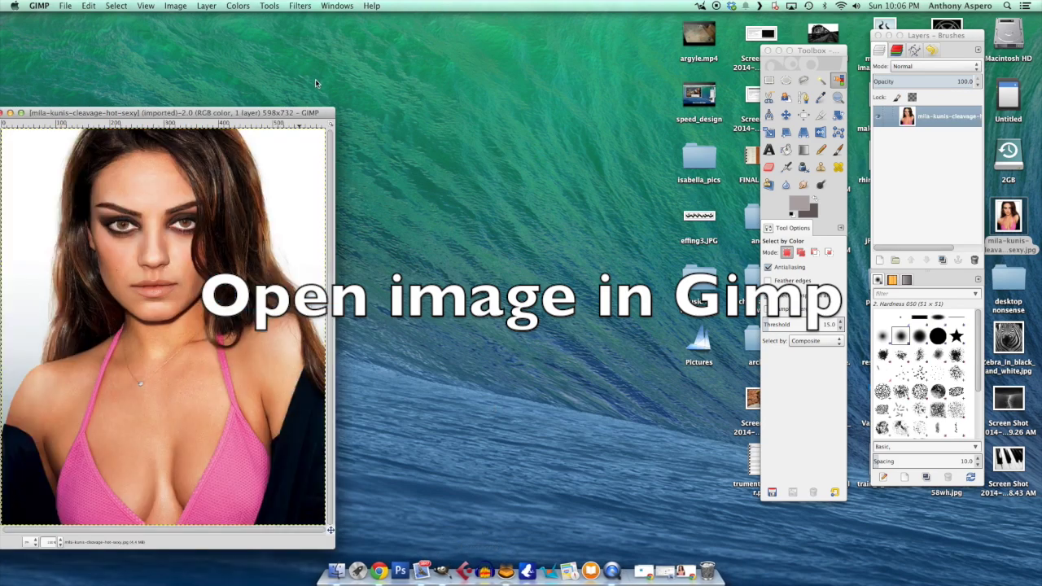
mouse_move(281, 112)
left_mouse_down()
mouse_move(556, 43)
mouse_move(578, 54)
left_mouse_up()
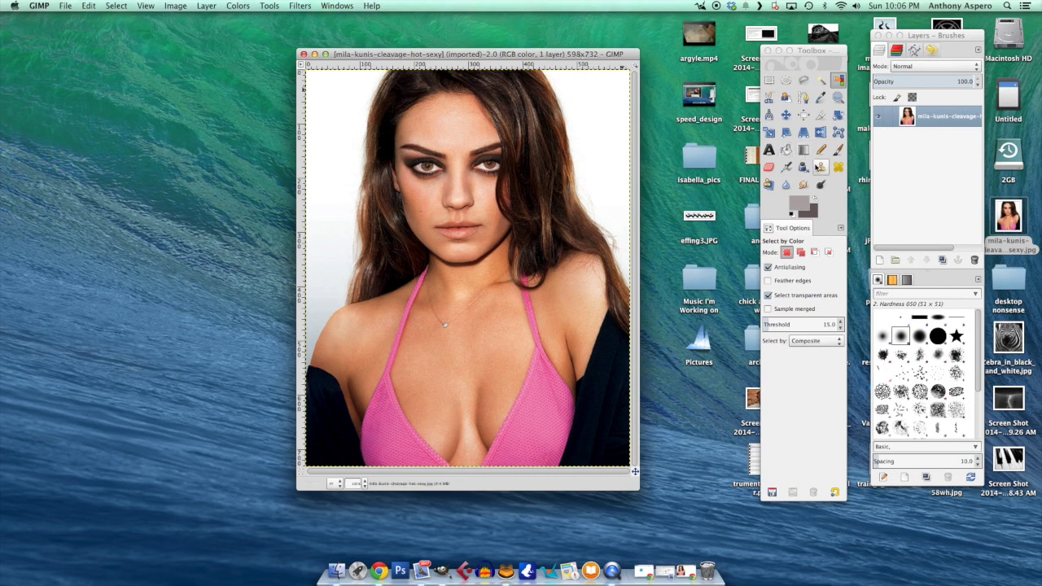
left_click(207, 7)
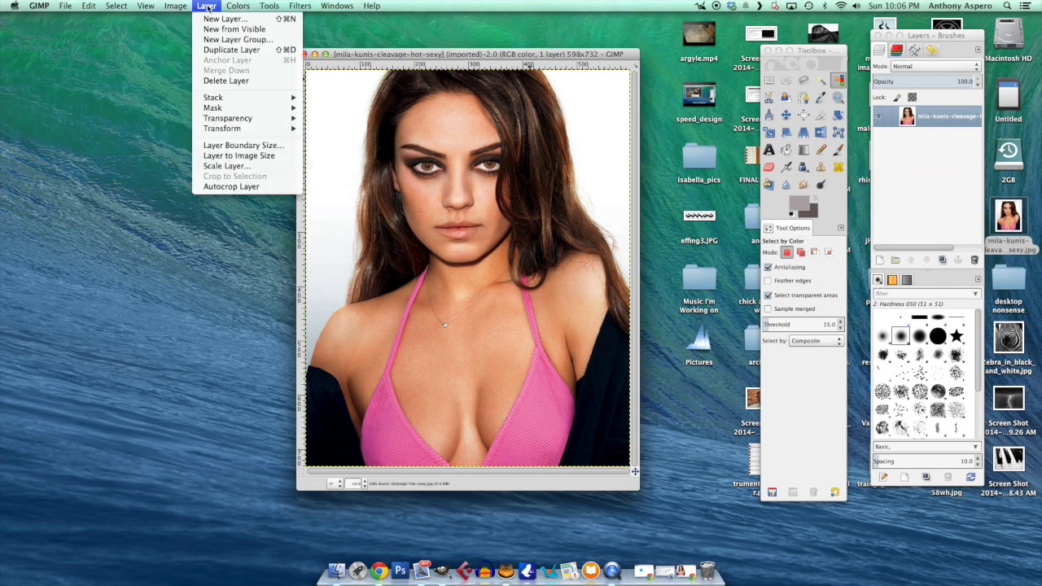
mouse_move(214, 108)
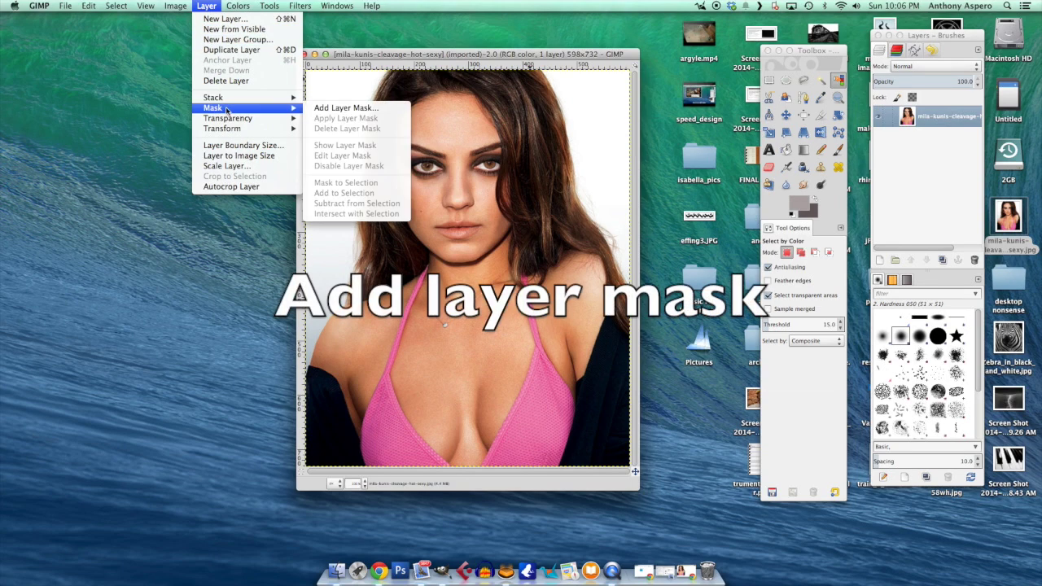
Attach a White (full opacity) layer mask to the portrait layer
left_click(330, 108)
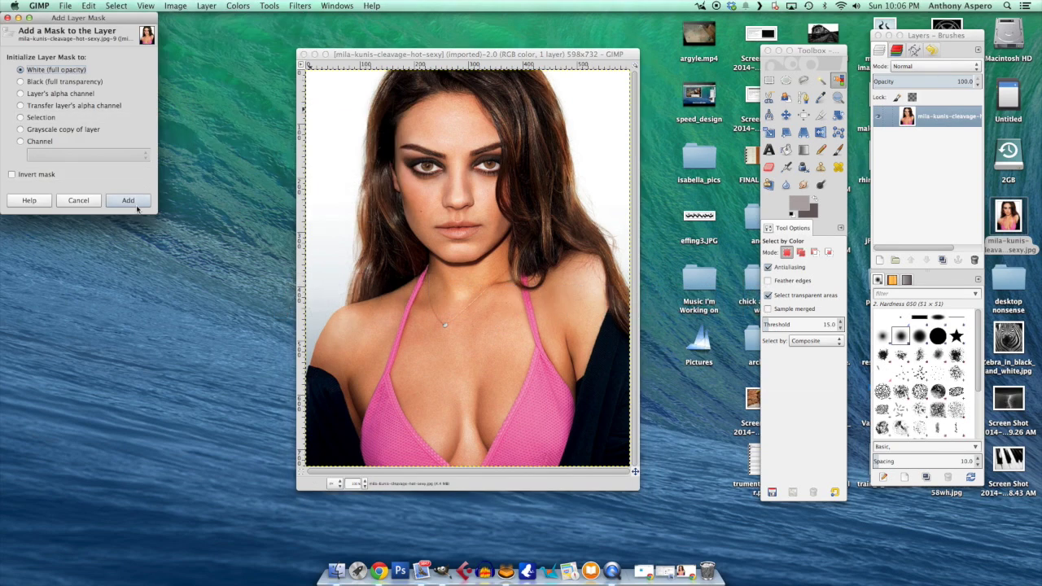
left_click(135, 205)
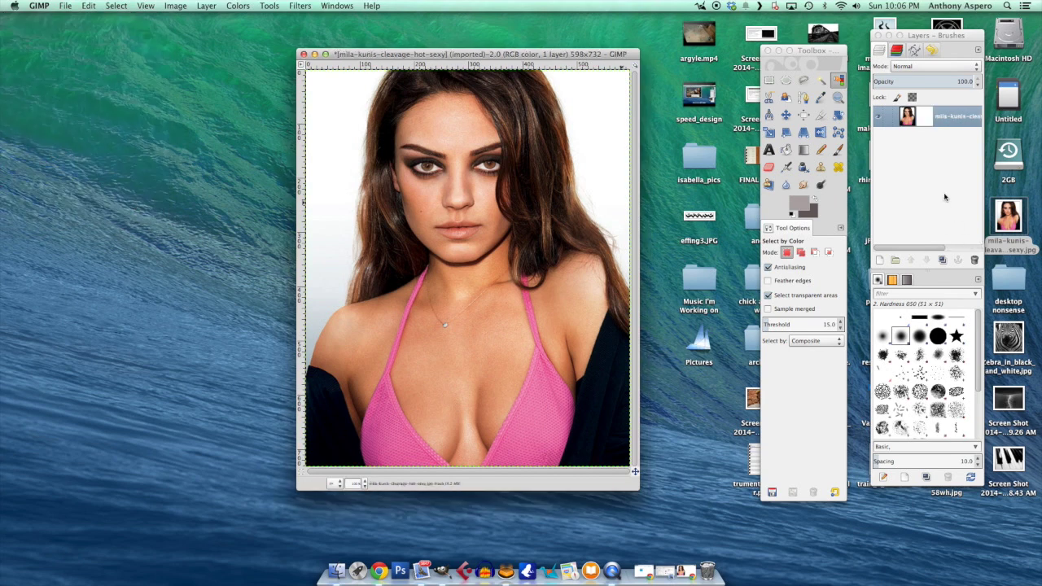
left_click(925, 115)
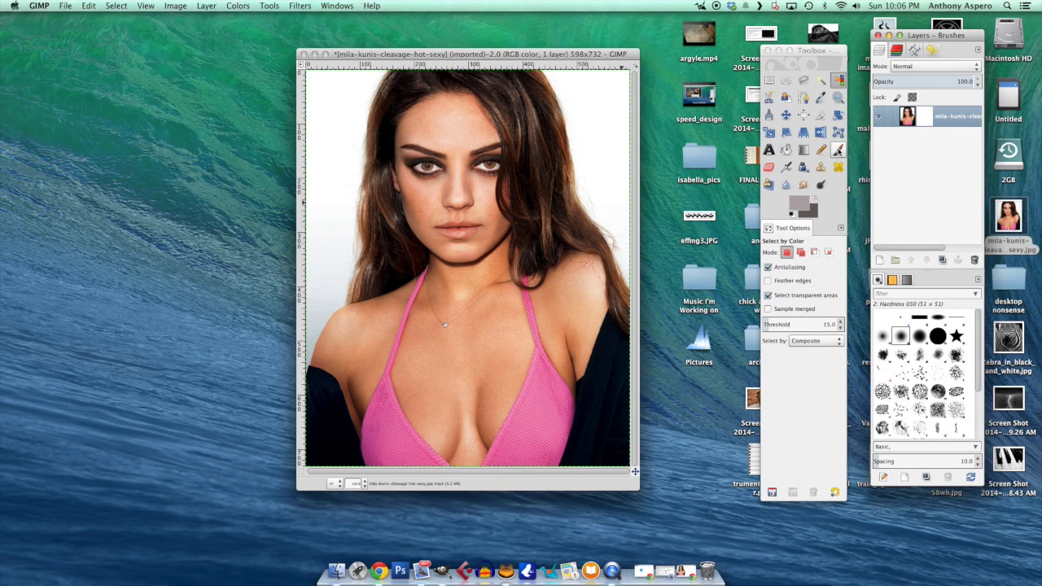
Paint black on the mask over the white backdrop on both sides of the hair
left_click(839, 150)
left_click_drag(609, 122, 546, 71)
mouse_move(569, 112)
left_mouse_down()
mouse_move(583, 188)
mouse_move(624, 283)
left_mouse_up()
mouse_move(361, 128)
left_mouse_down()
mouse_move(333, 314)
mouse_move(307, 362)
left_mouse_up()
left_click_drag(826, 304, 831, 305)
mouse_move(599, 122)
left_mouse_down()
mouse_move(582, 131)
mouse_move(619, 260)
left_mouse_up()
left_click_drag(606, 73, 610, 195)
mouse_move(359, 78)
left_mouse_down()
mouse_move(313, 130)
mouse_move(325, 280)
left_mouse_up()
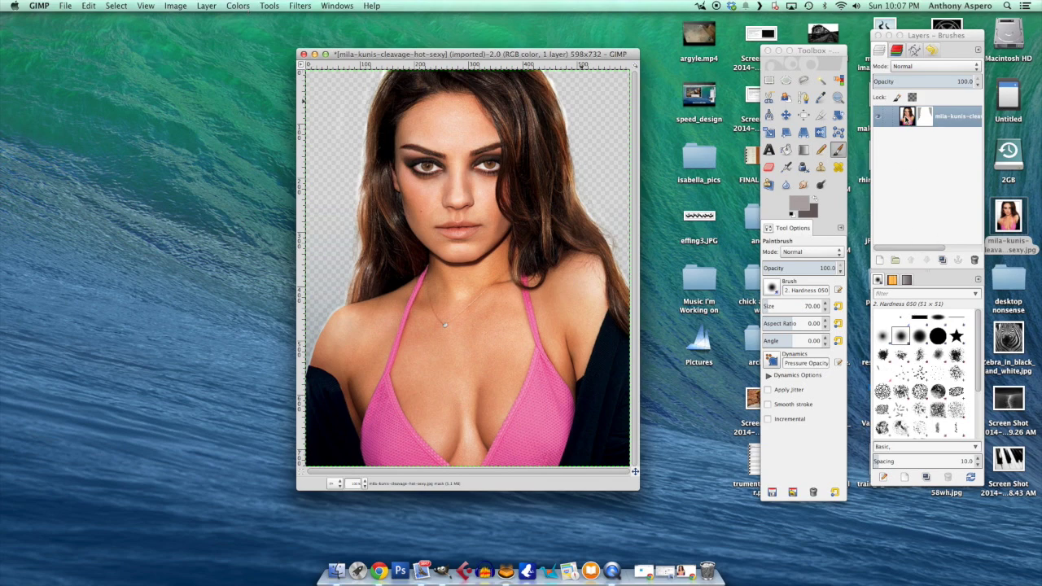
left_click(907, 116)
Desaturate the cut-out portrait layer to black and white
left_click(237, 6)
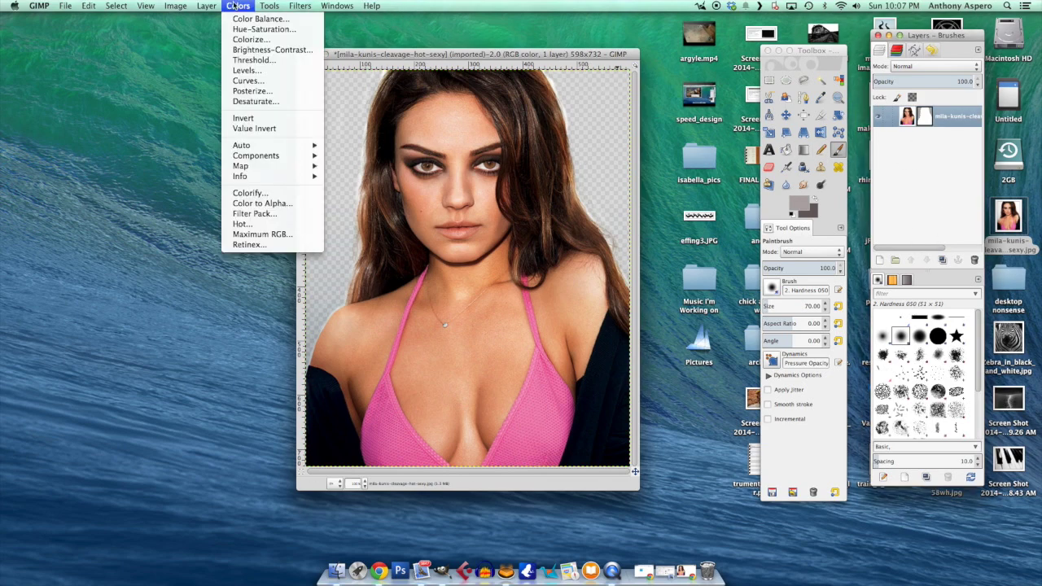
left_click(259, 102)
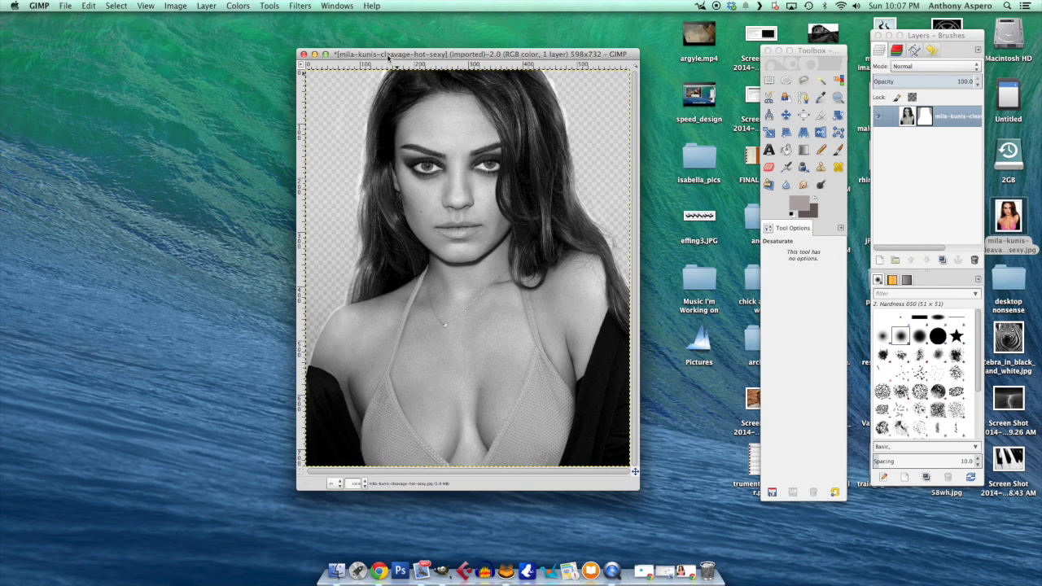
left_click(206, 6)
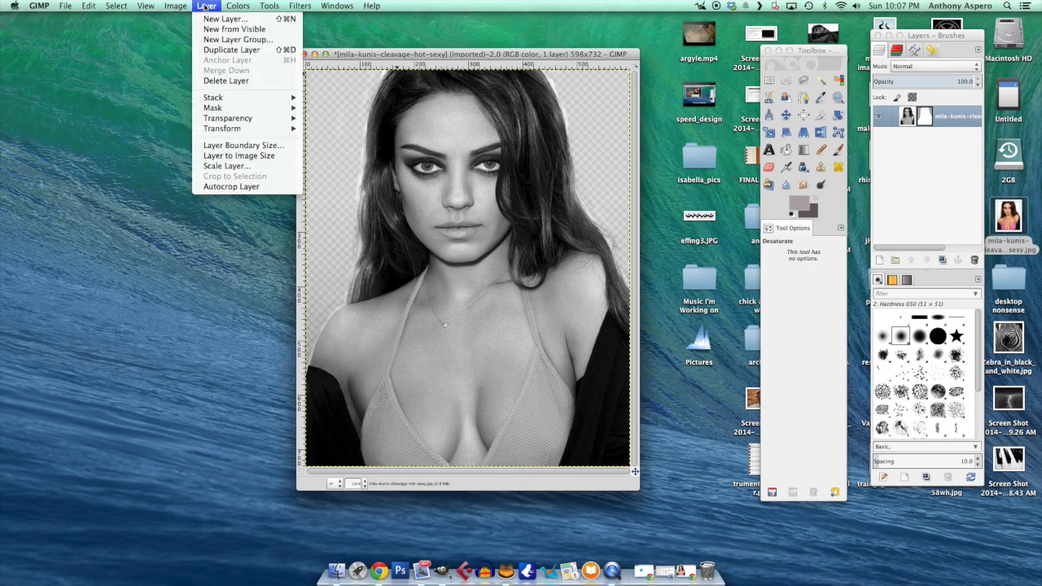
Duplicate the greyscale layer, hide the top copy, and make the bottom layer active
left_click(219, 51)
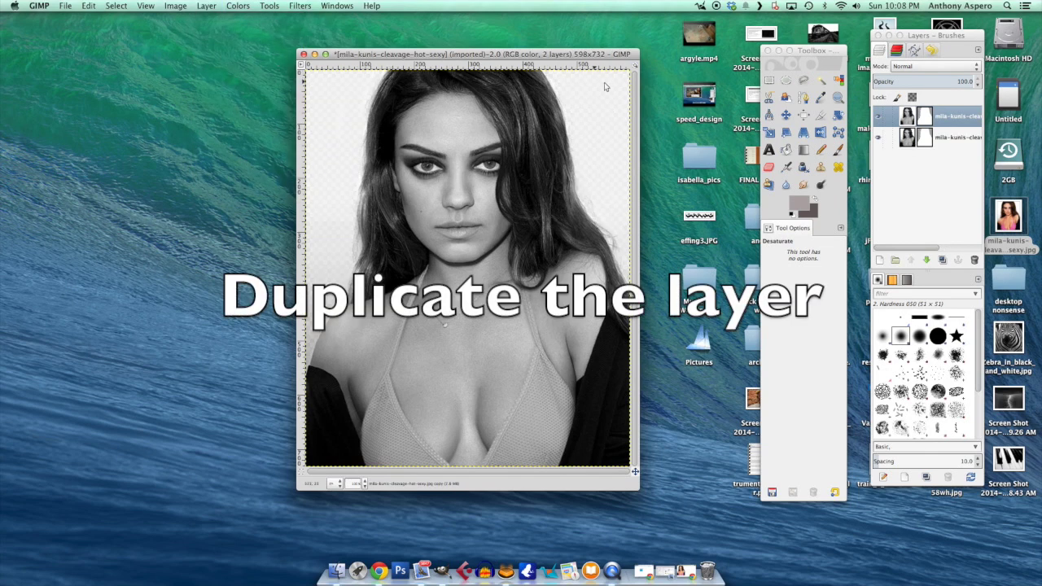
left_click(879, 118)
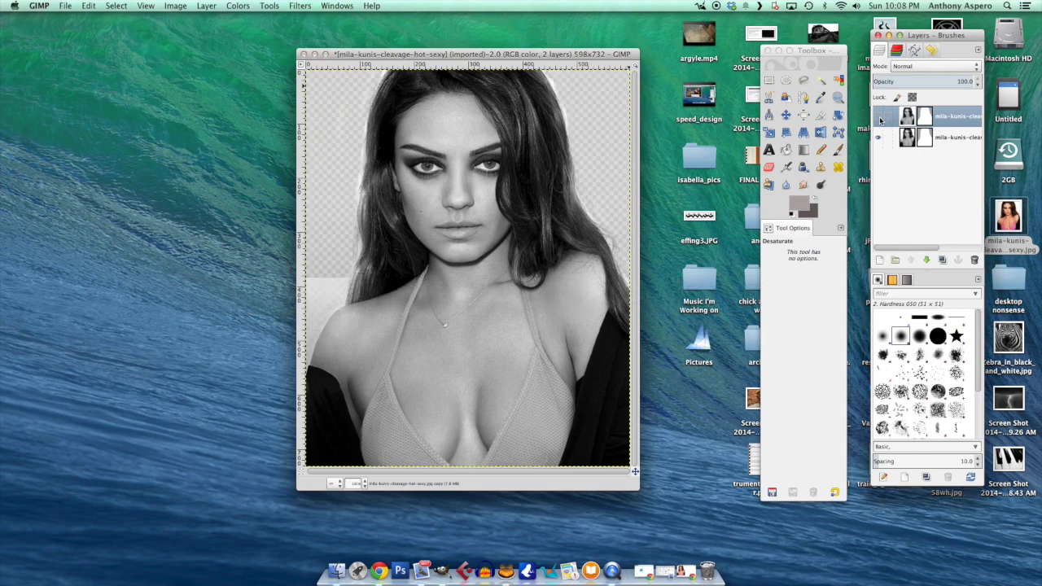
left_click(936, 137)
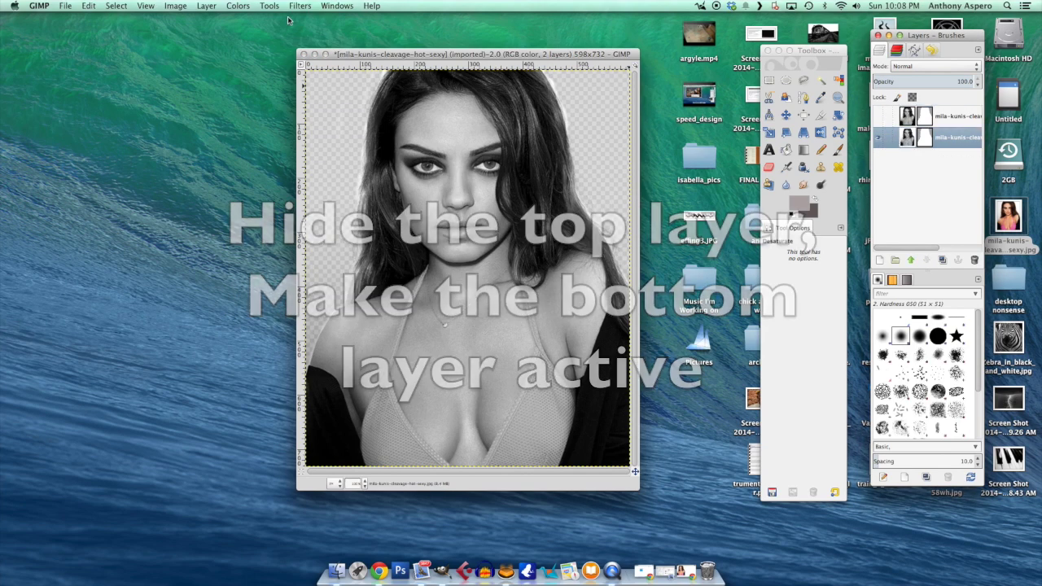
left_click(238, 6)
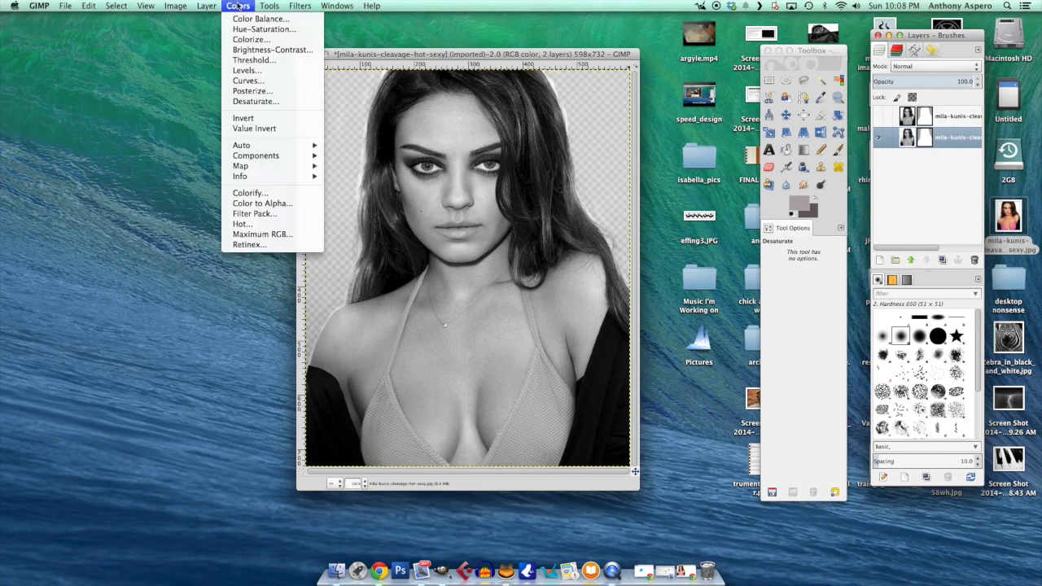
Apply a Threshold with its low value raised to 156 on the bottom portrait layer
left_click(256, 60)
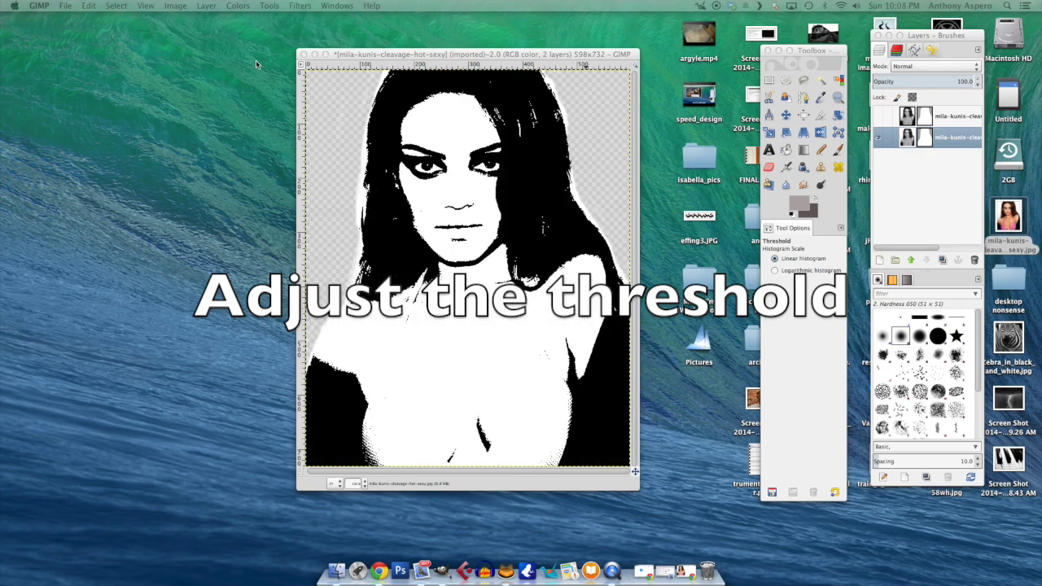
mouse_move(570, 72)
left_mouse_down()
mouse_move(186, 69)
mouse_move(194, 72)
left_mouse_up()
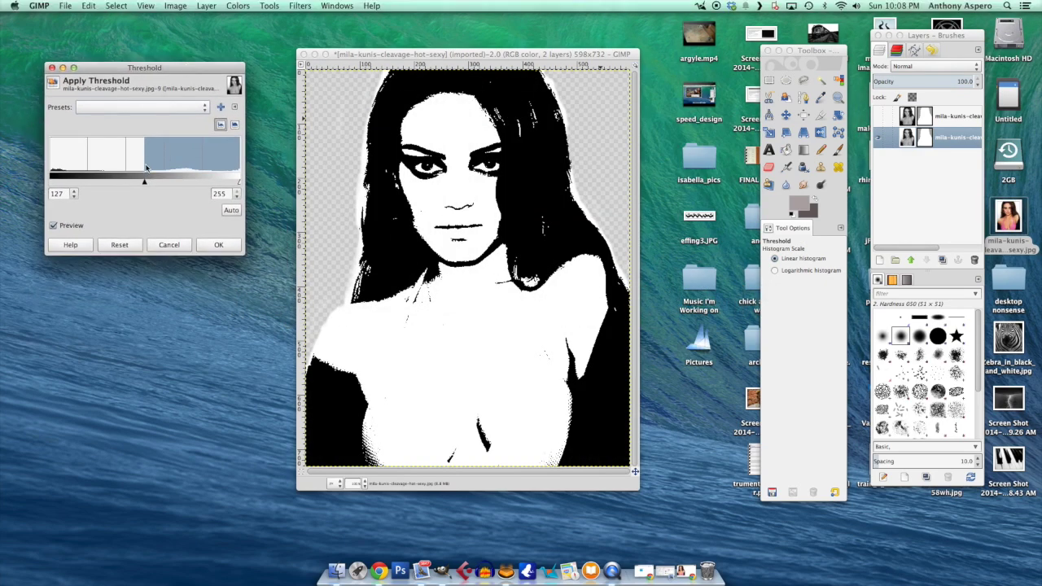
mouse_move(148, 183)
left_mouse_down()
mouse_move(174, 186)
mouse_move(164, 188)
left_mouse_up()
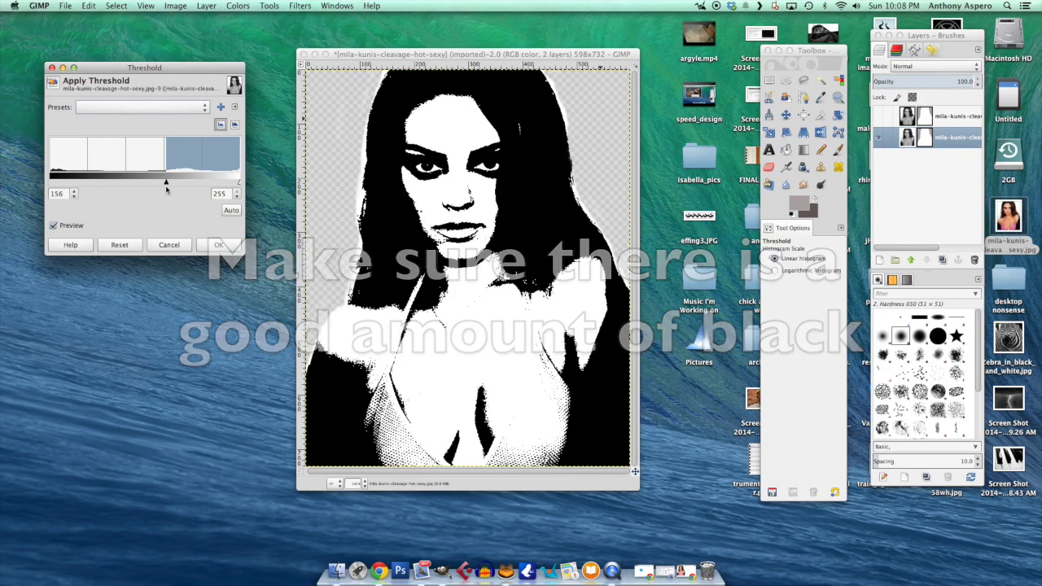
left_click(219, 244)
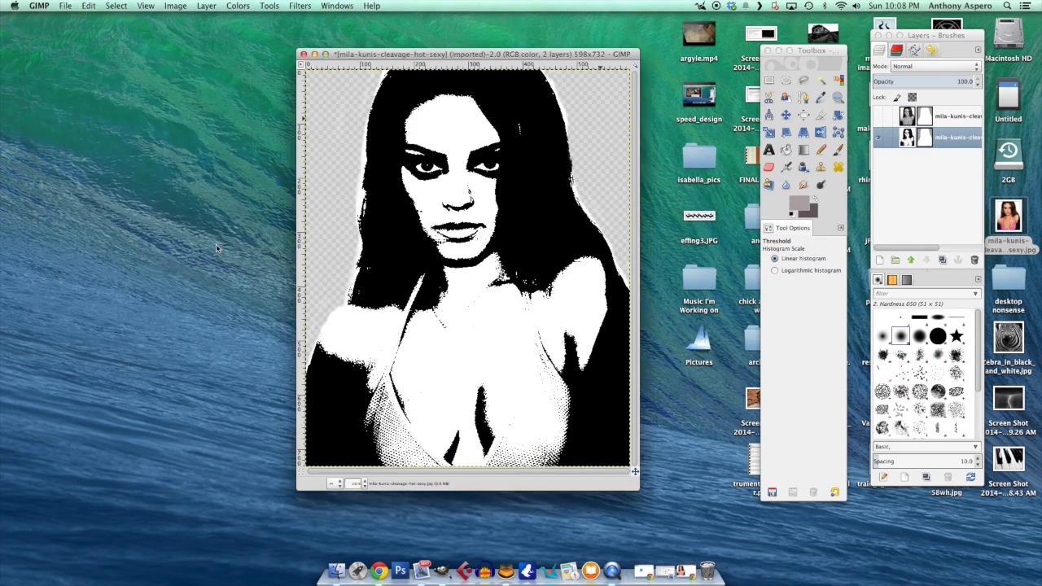
Use Select by Color and set a darker taupe-grey foreground colour
left_click(120, 10)
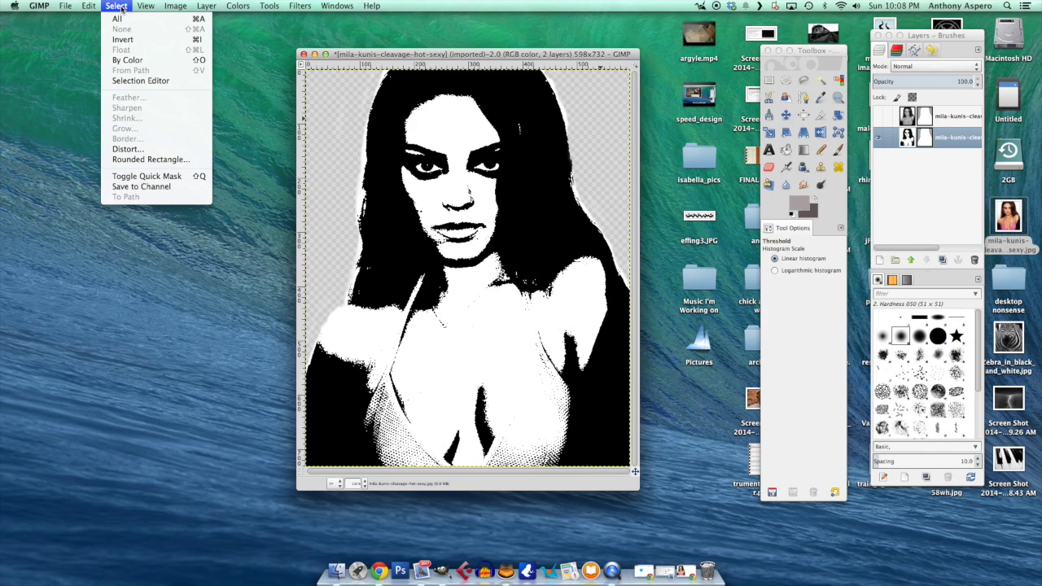
left_click(128, 60)
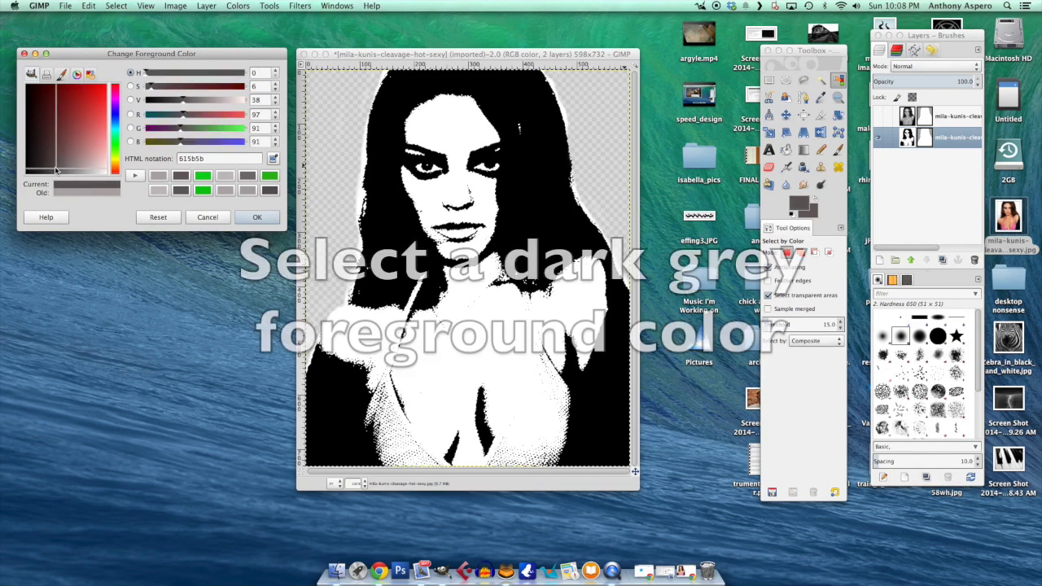
left_click_drag(57, 169, 66, 168)
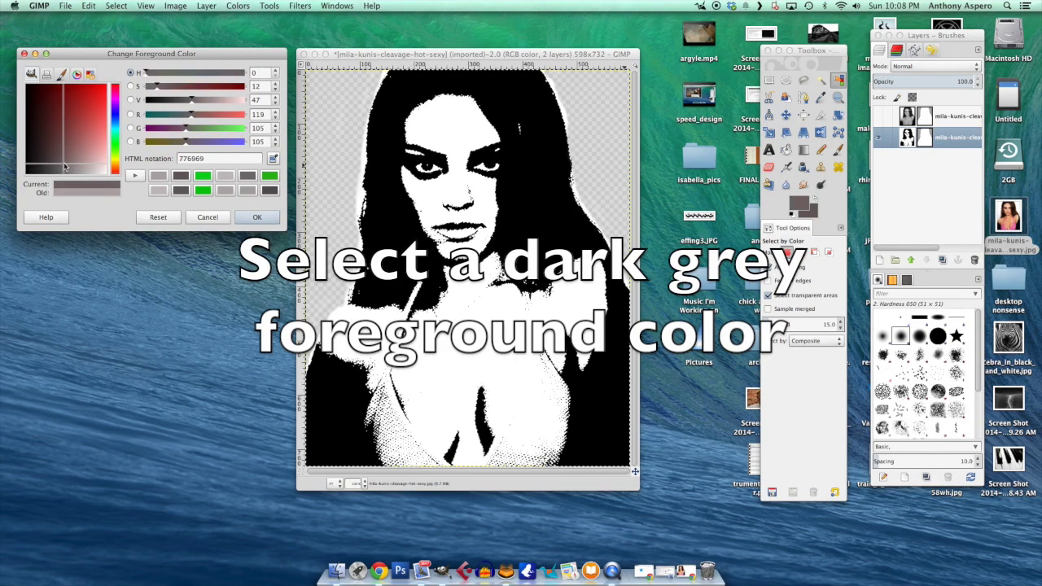
left_click(253, 220)
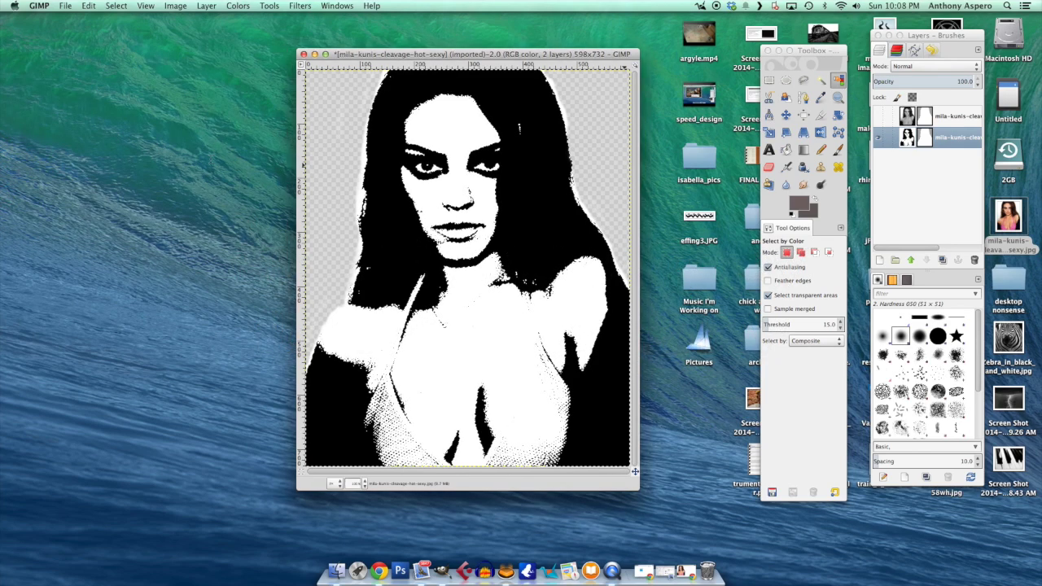
Fill the black areas with the taupe-grey, clear the selection, and unhide the top layer
left_click(89, 5)
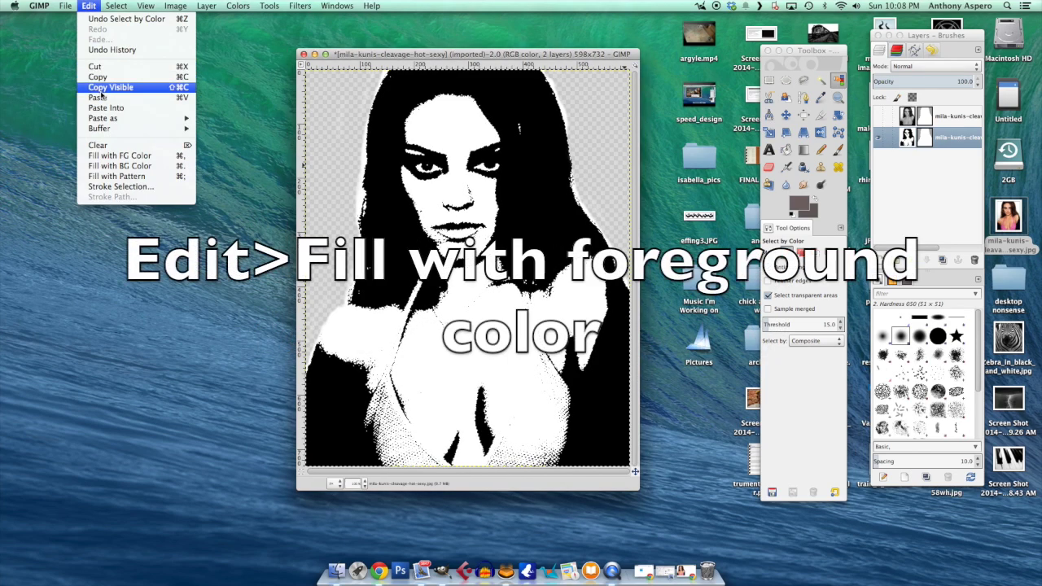
left_click(114, 156)
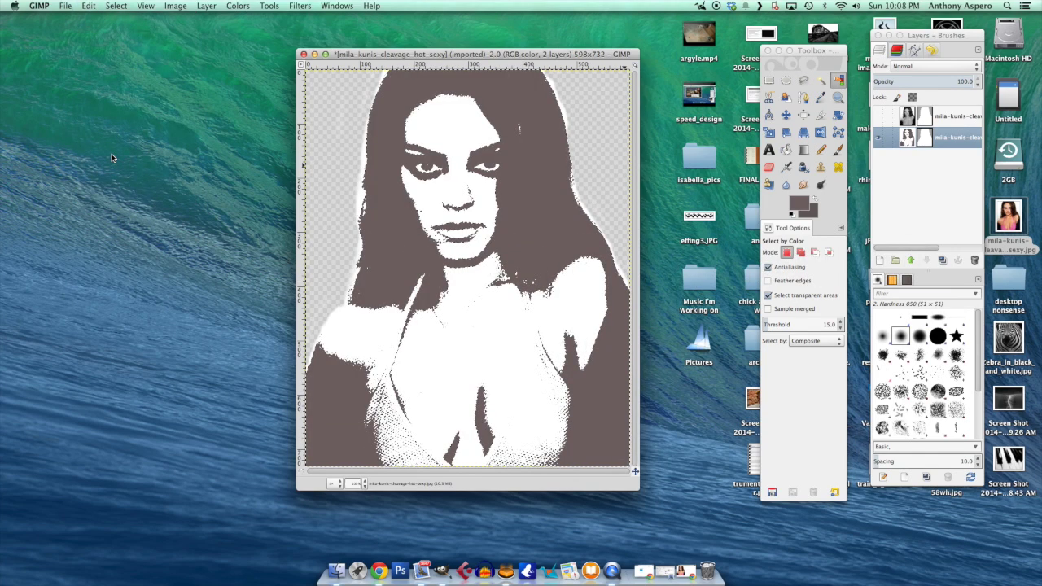
left_click(115, 6)
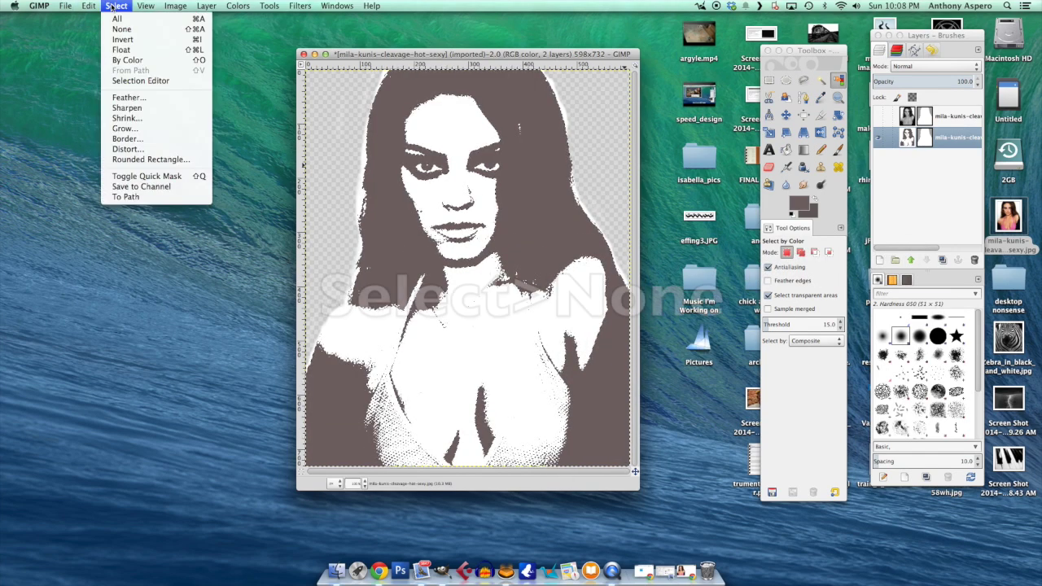
left_click(122, 29)
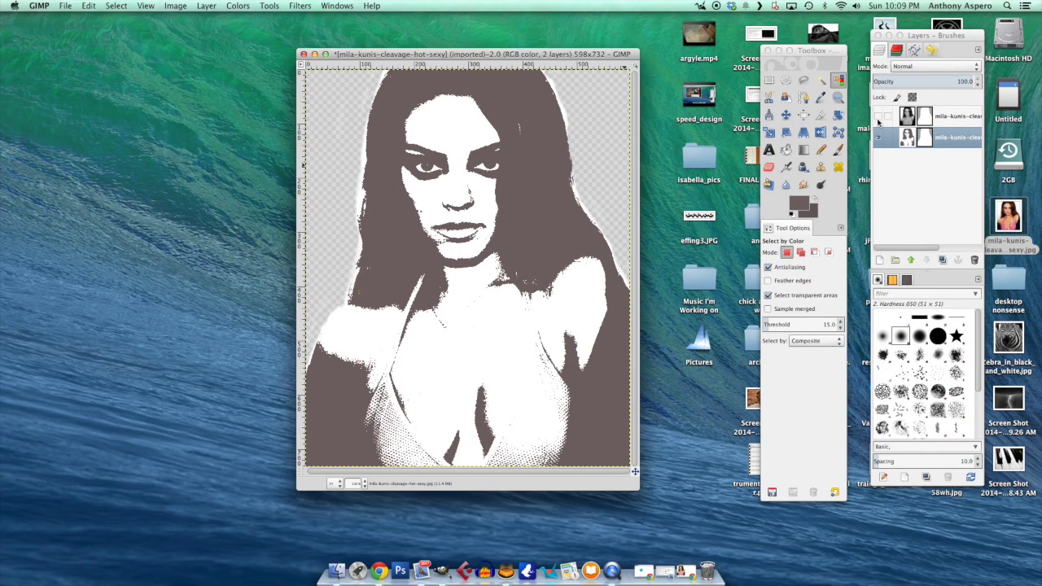
left_click(879, 119)
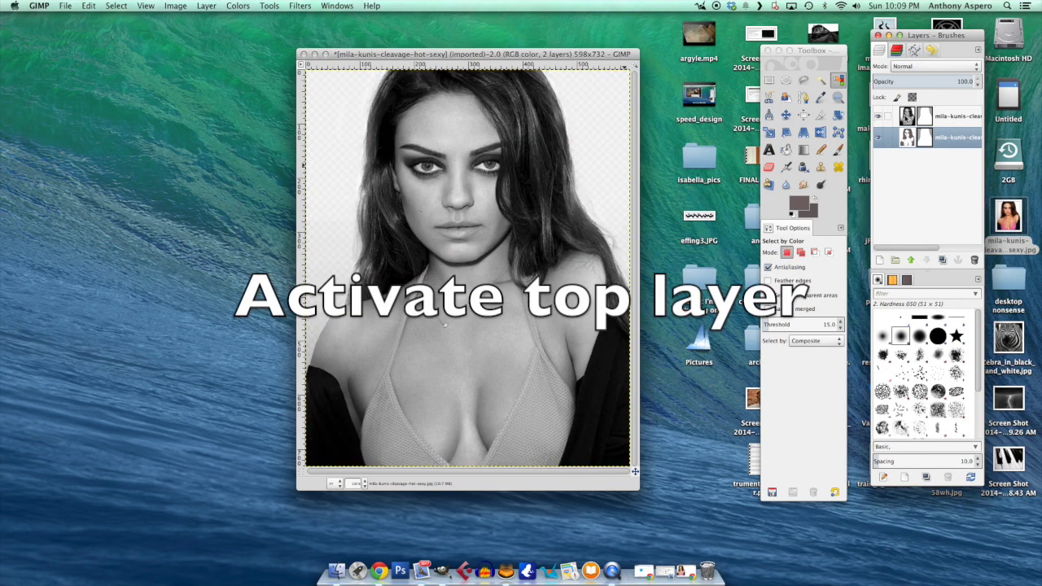
Apply a Threshold at level 137 to the top portrait layer
left_click(949, 117)
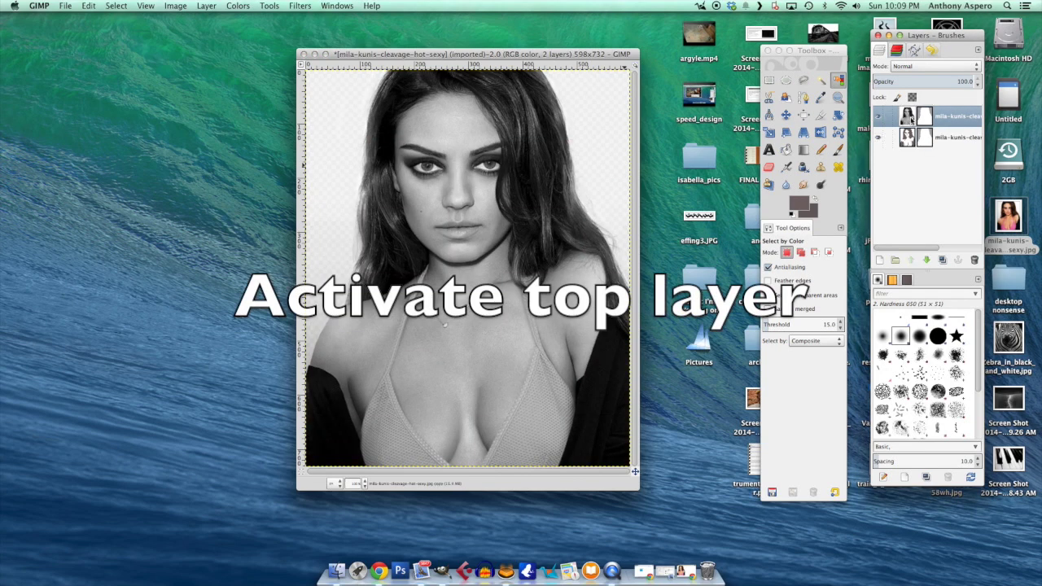
left_click(237, 7)
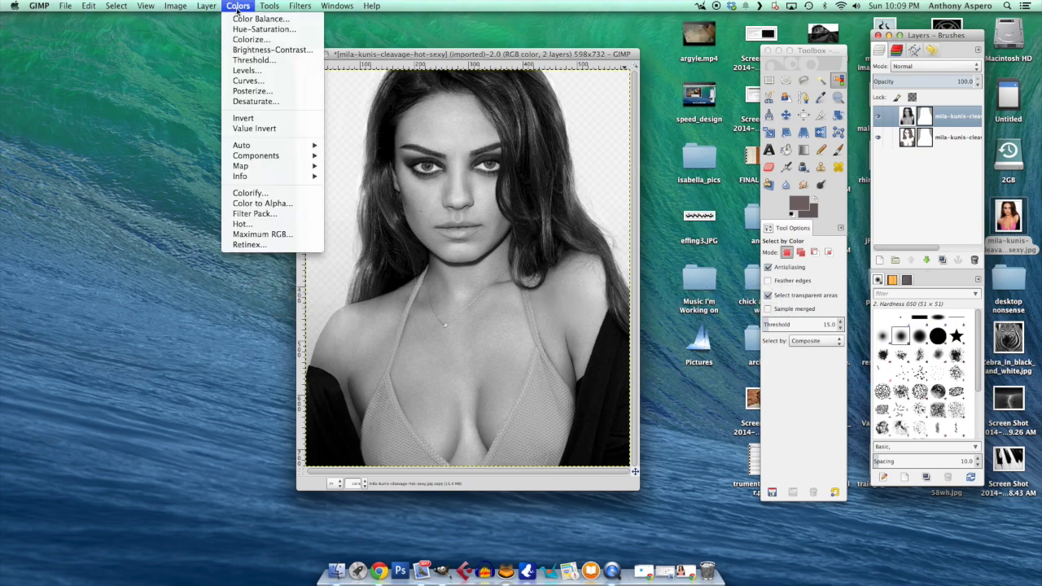
left_click(249, 60)
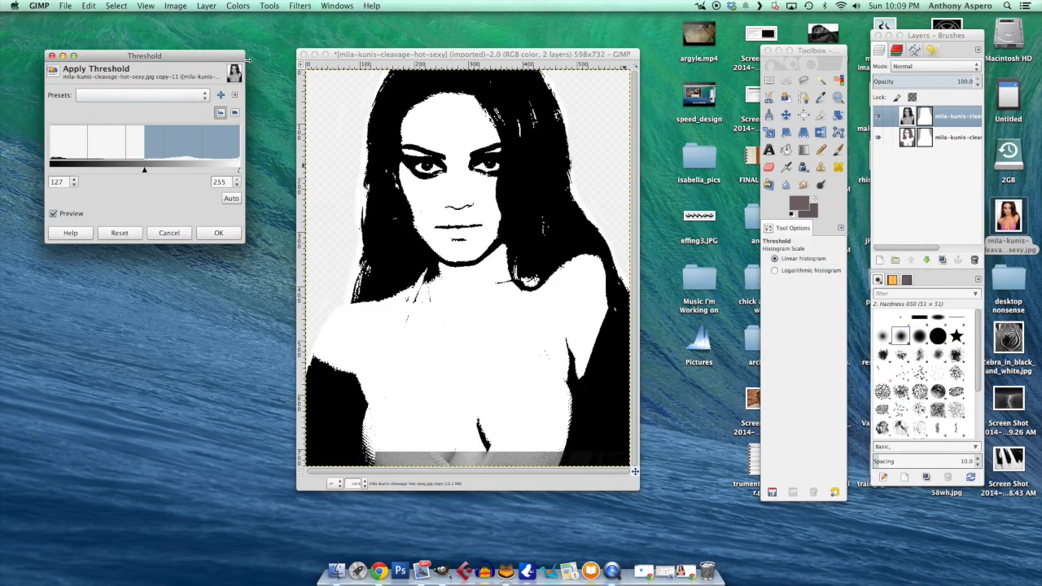
left_click_drag(145, 170, 151, 171)
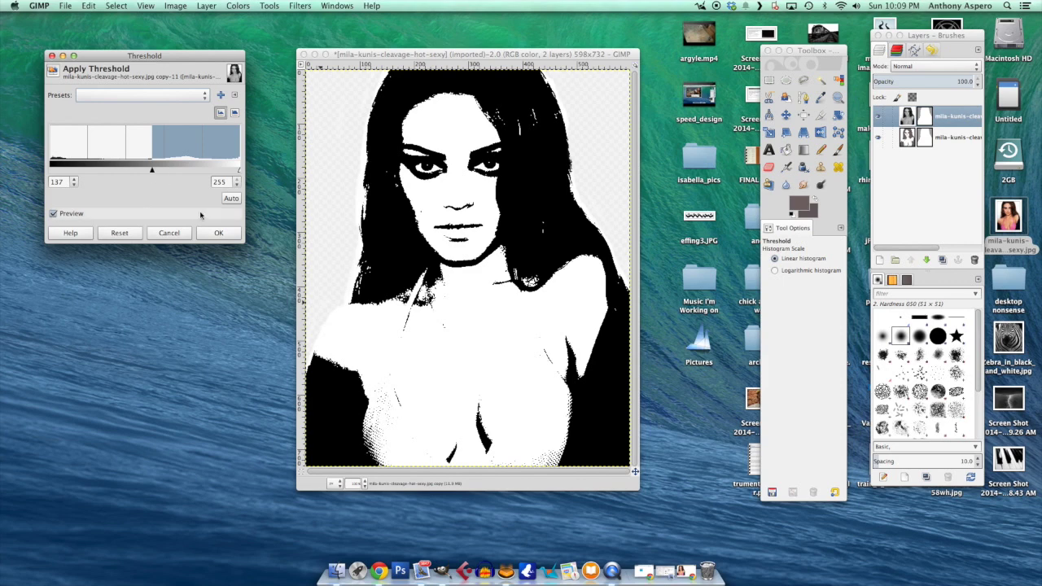
left_click(216, 233)
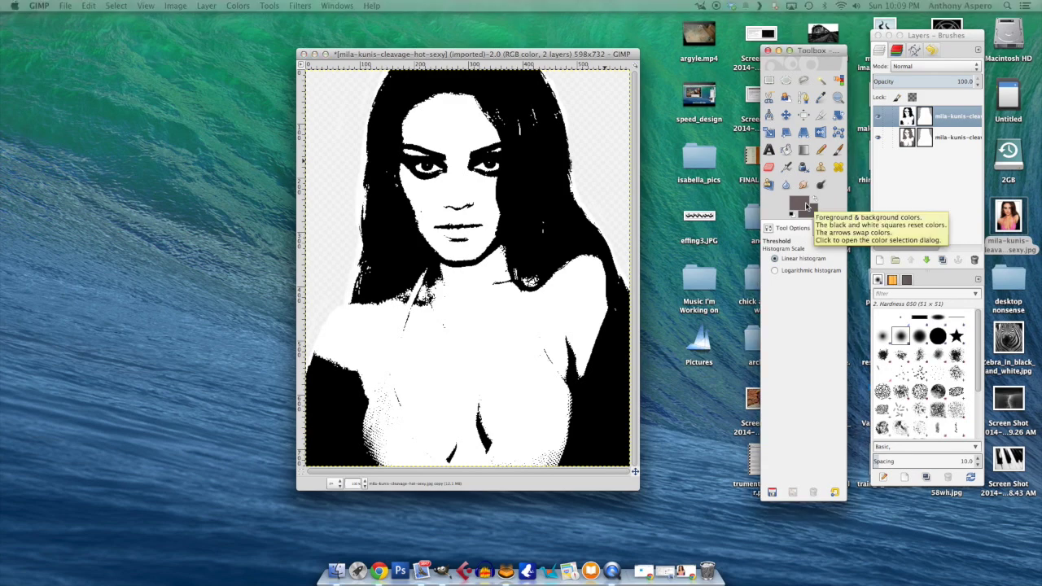
Set the foreground colour to the light grey b0a9a9 (RGB 176, 169, 169)
left_click(805, 205)
left_click(82, 161)
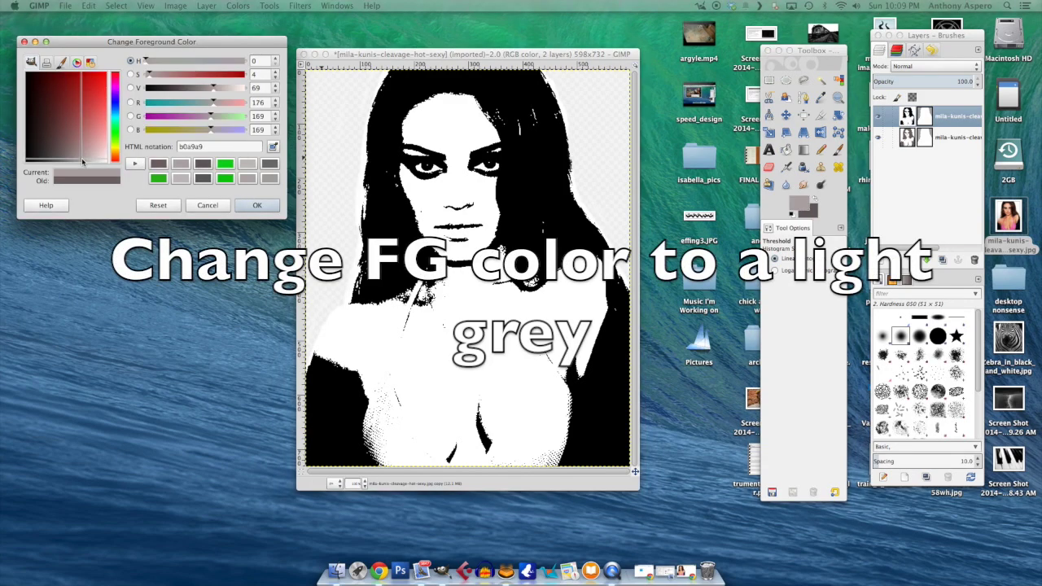
left_click(85, 161)
left_click(258, 205)
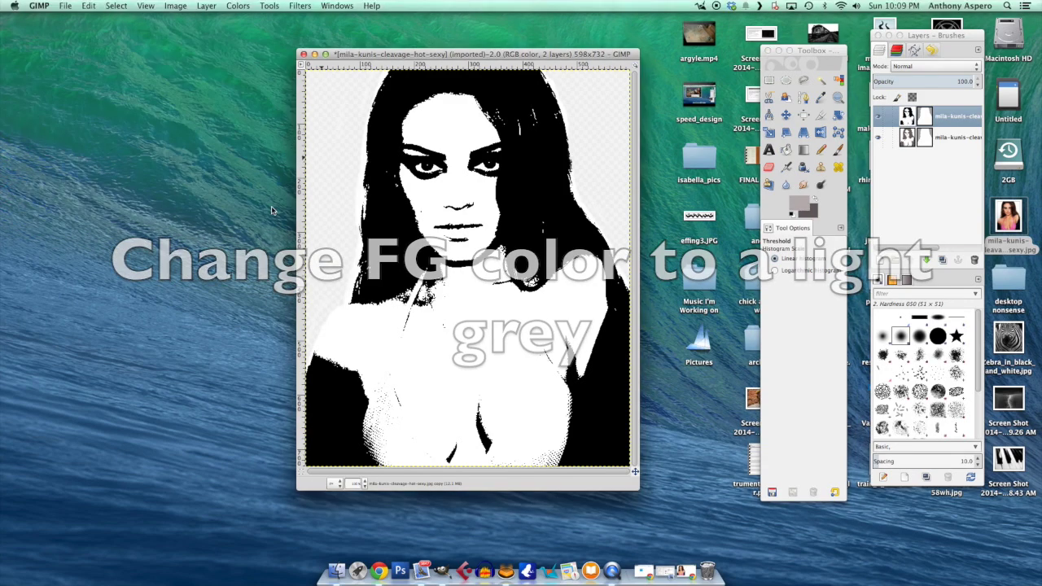
left_click(119, 9)
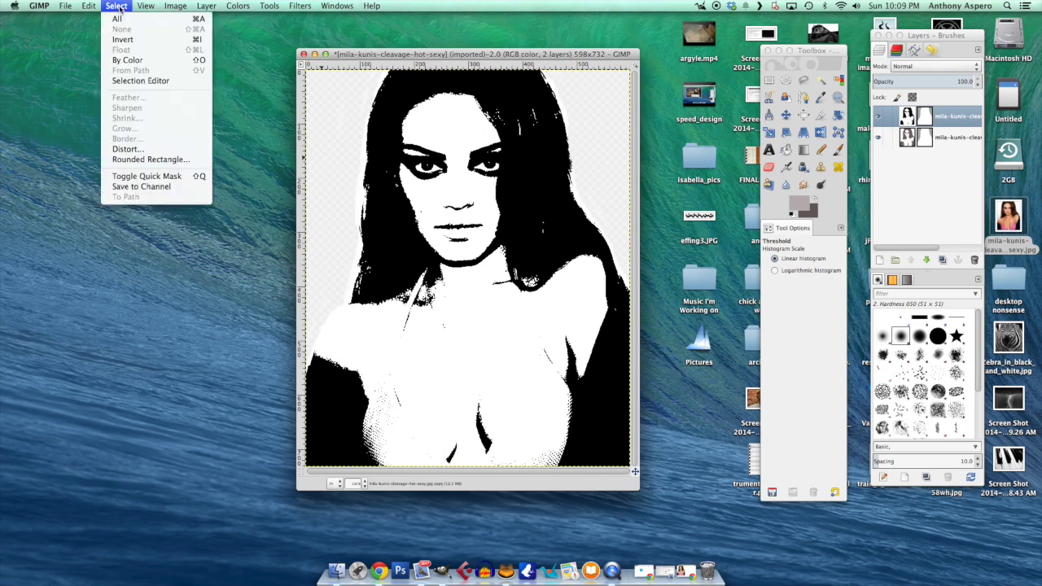
Select the top layer's white areas by colour and fill them with the light grey
left_click(128, 60)
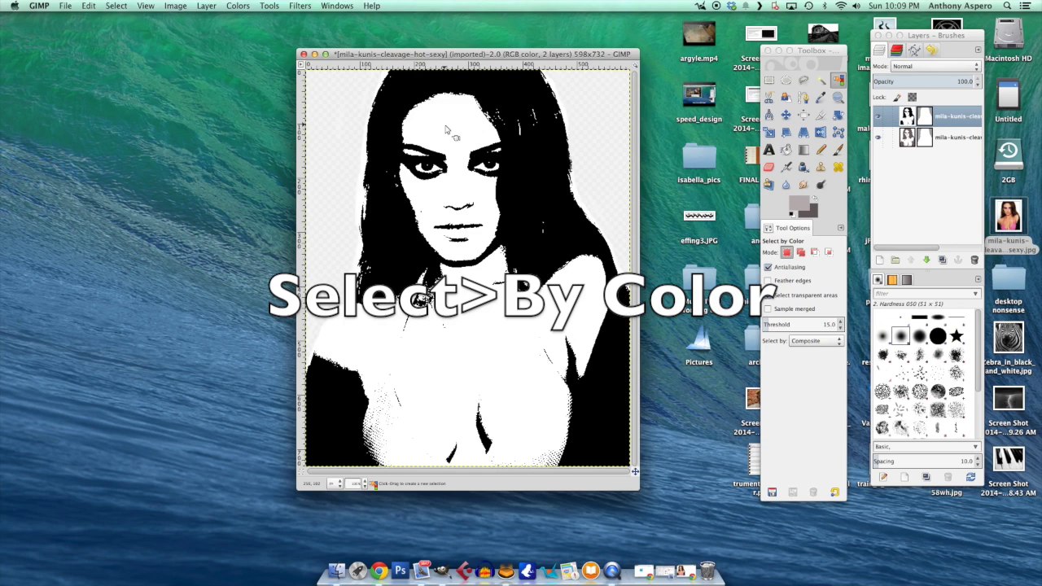
left_click(356, 121)
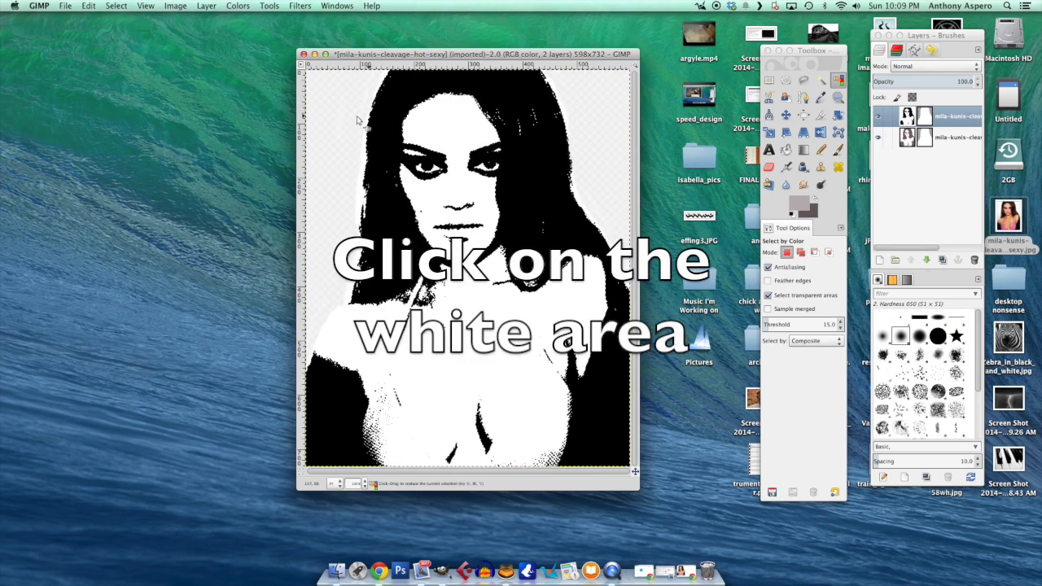
left_click(89, 6)
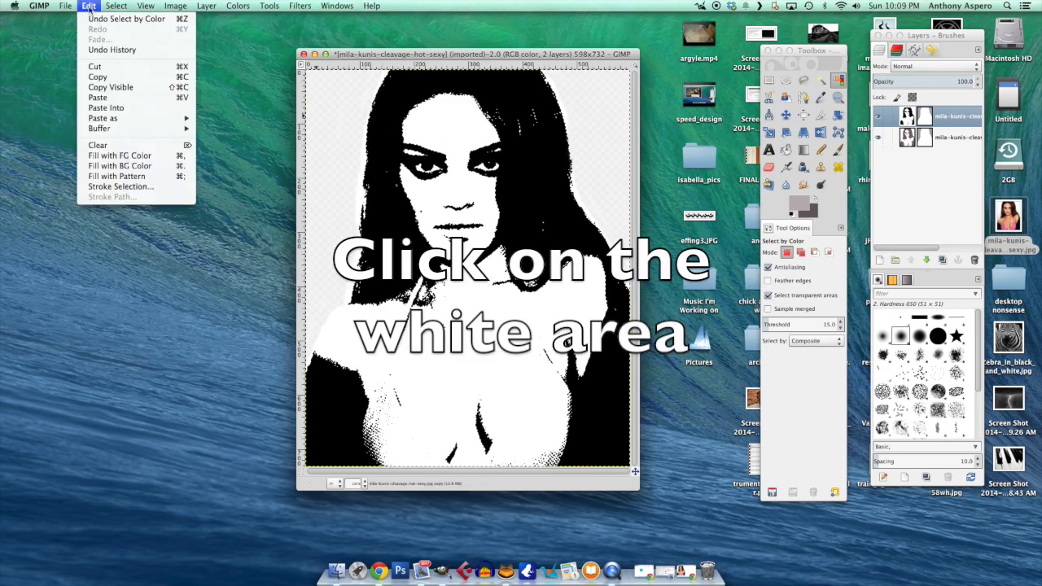
left_click(125, 156)
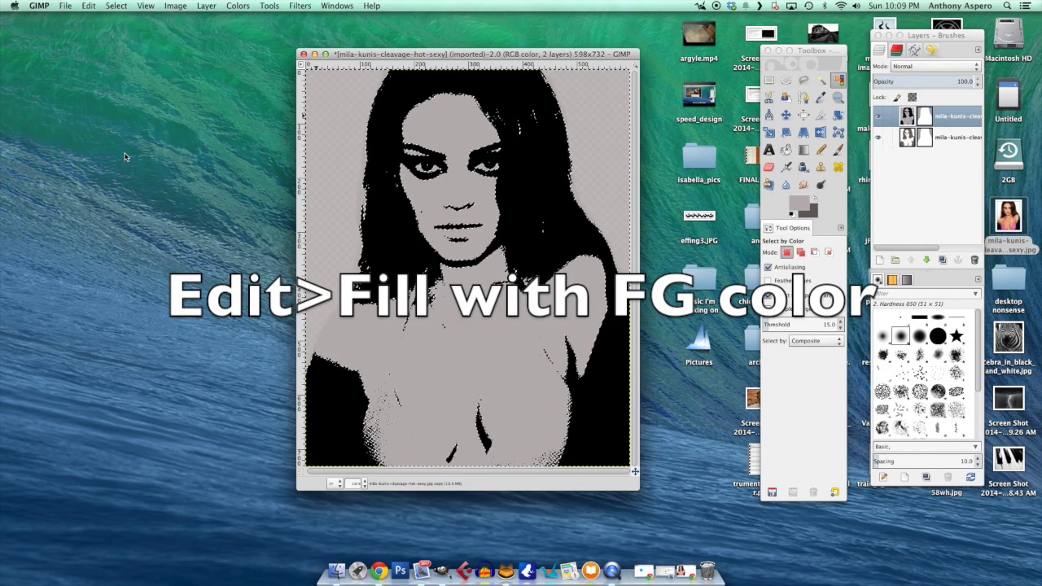
left_click(117, 6)
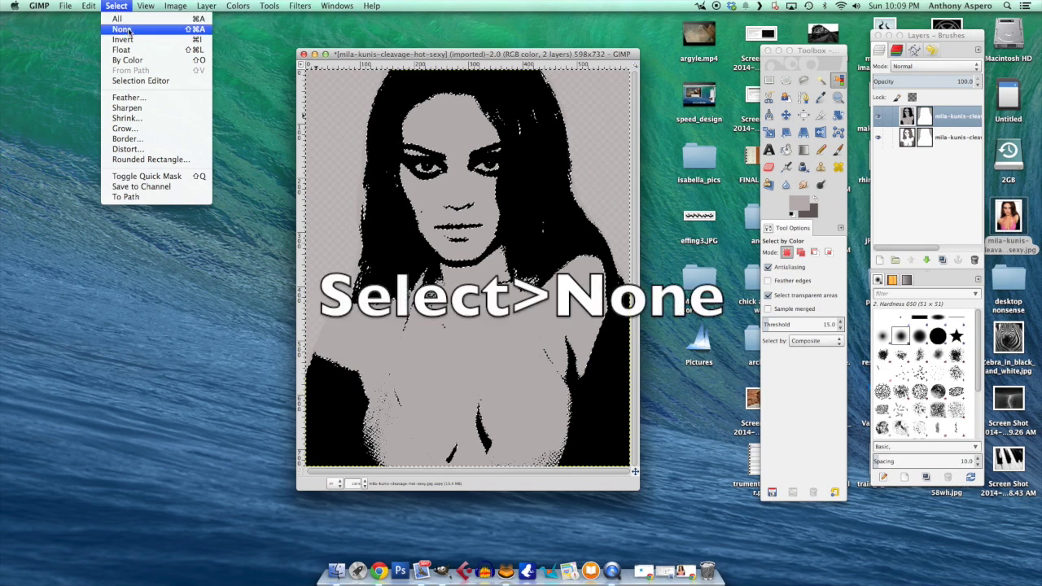
Deselect all and set the top threshold layer's blend mode to Multiply over the grey fills
left_click(129, 31)
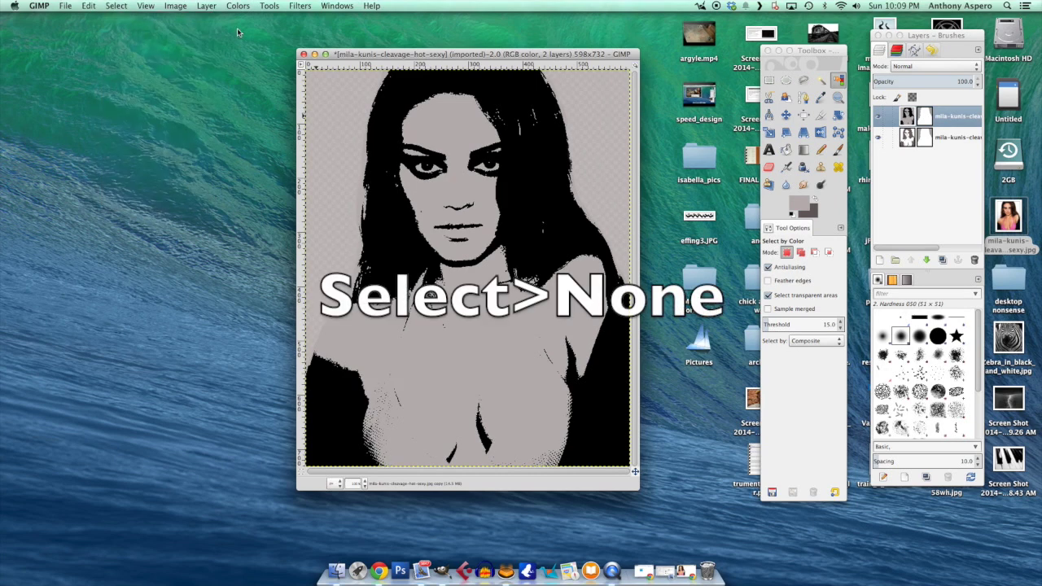
left_click(978, 68)
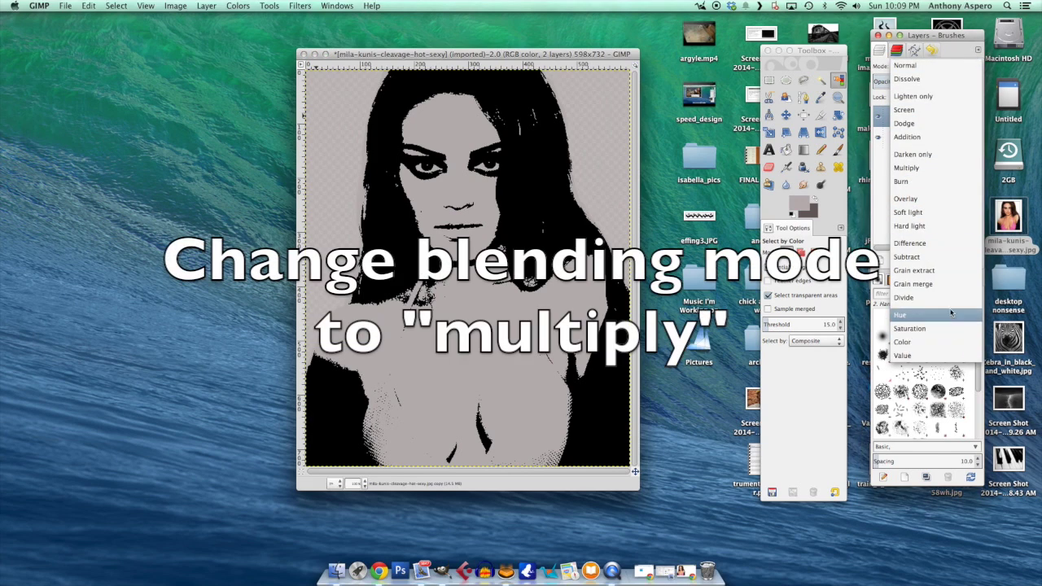
left_click(921, 168)
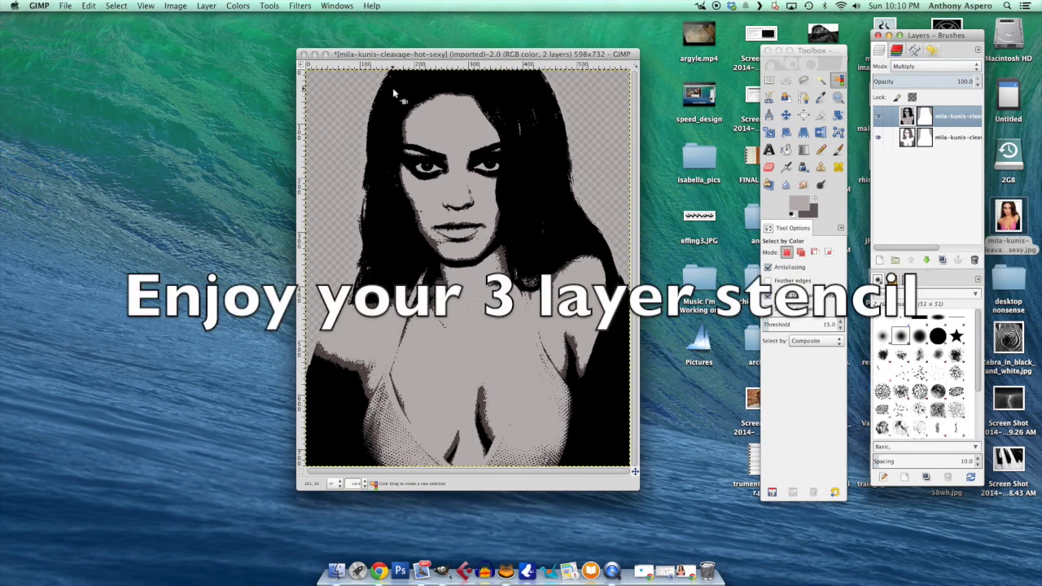
key("1")
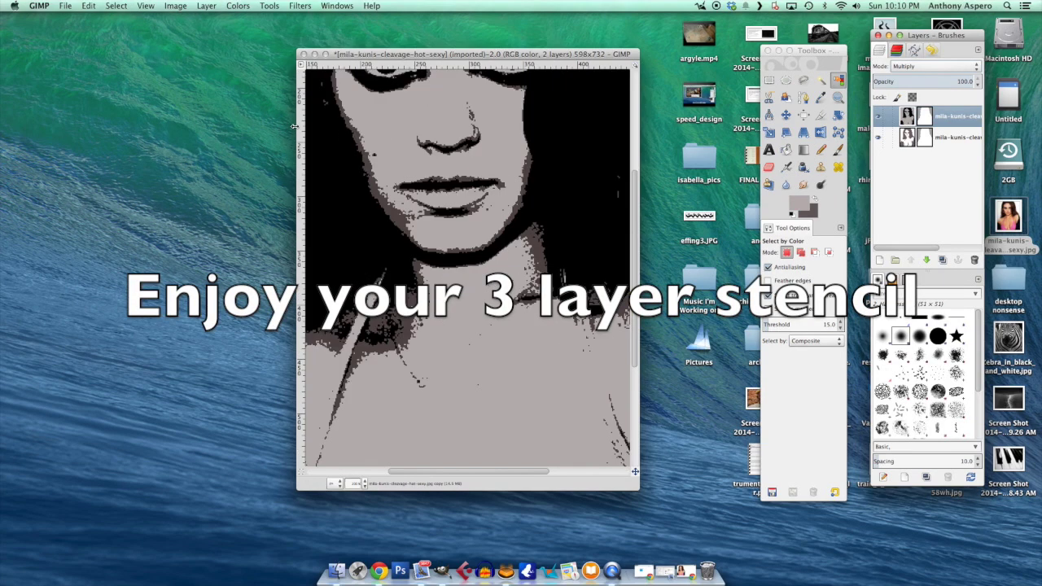
left_click_drag(633, 220, 633, 142)
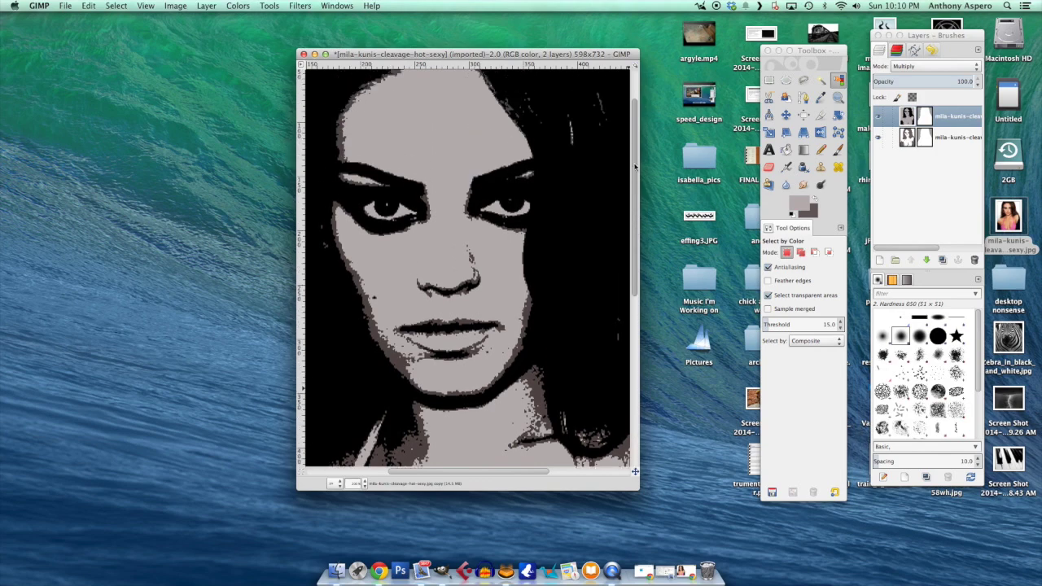
scroll(633, 174, "down", 10)
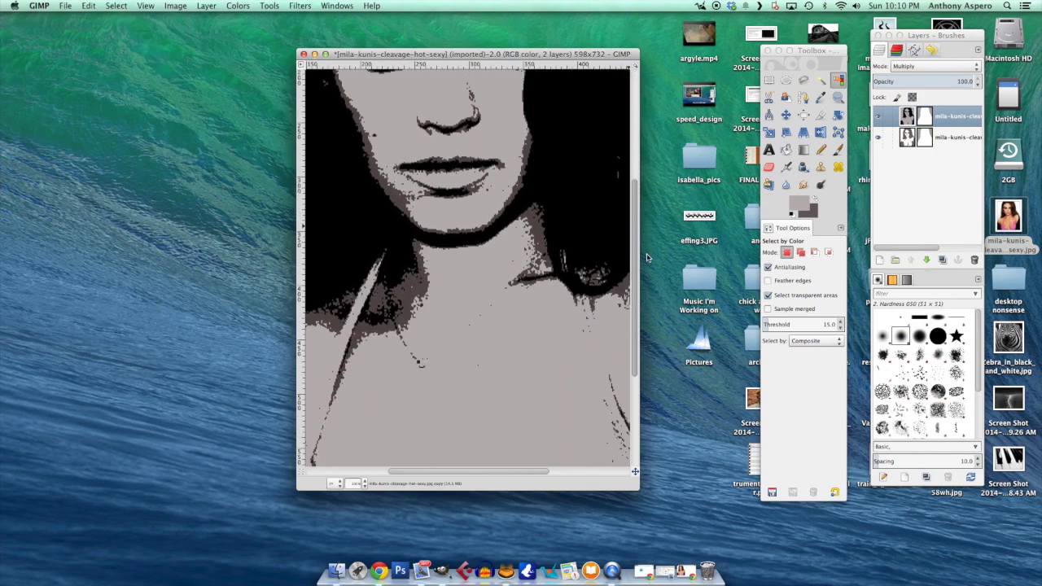
left_click(175, 5)
mouse_move(146, 6)
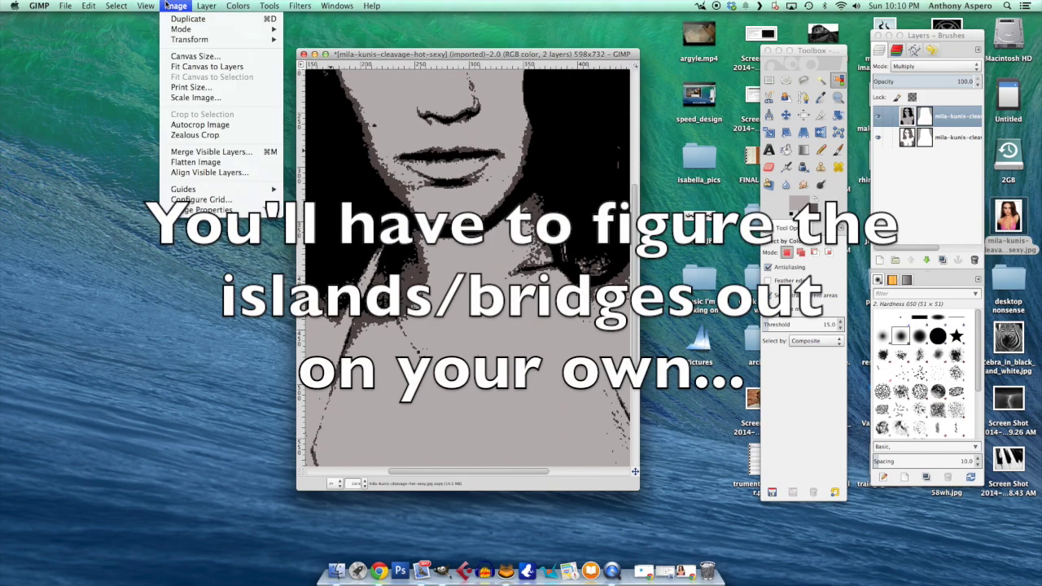
mouse_move(168, 39)
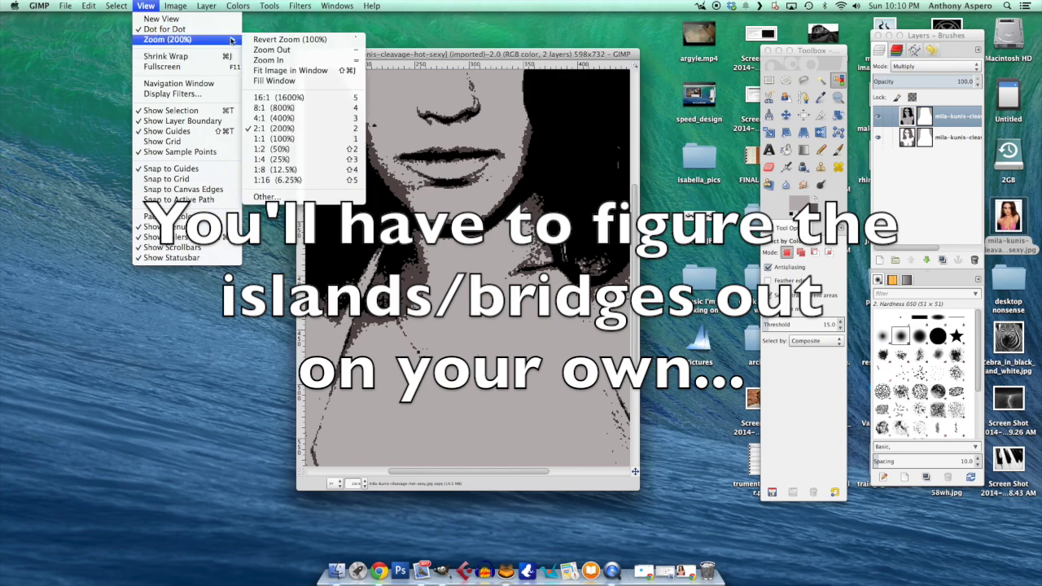
left_click(304, 142)
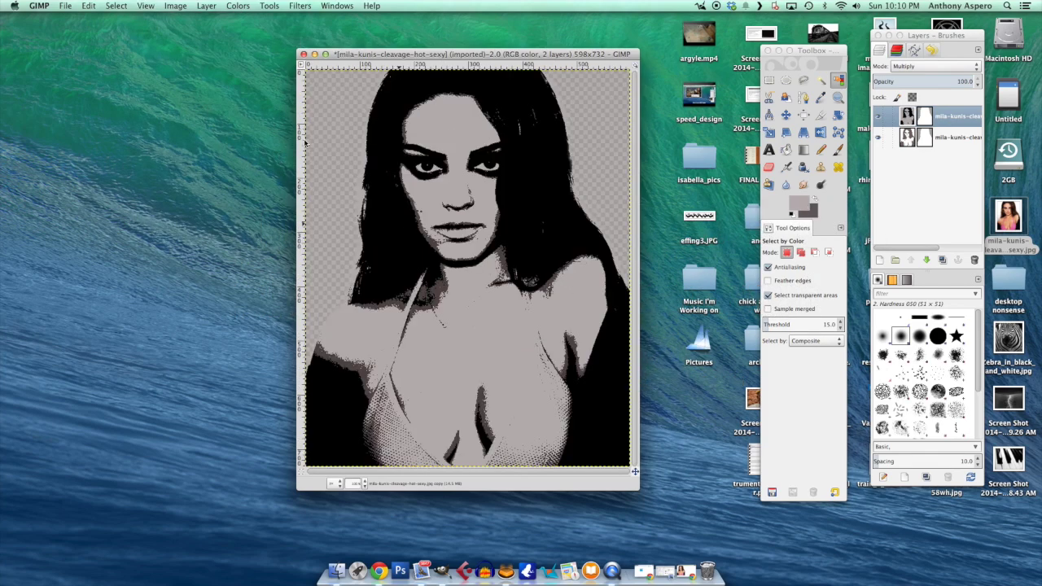